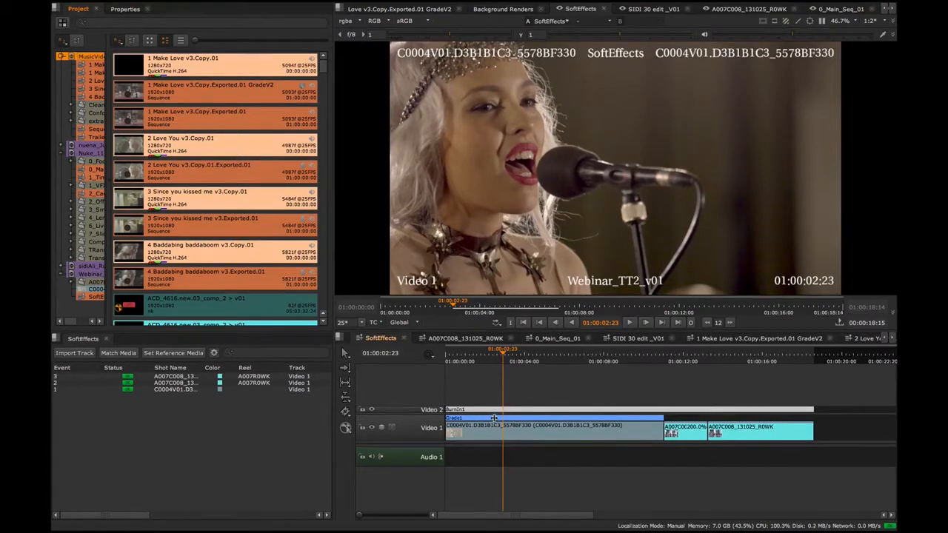
Inspect the graded first clip in the SoftEffects sequence and the Transform effect inside the A007C008_131025_R0WK clip's own timeline
click(486, 433)
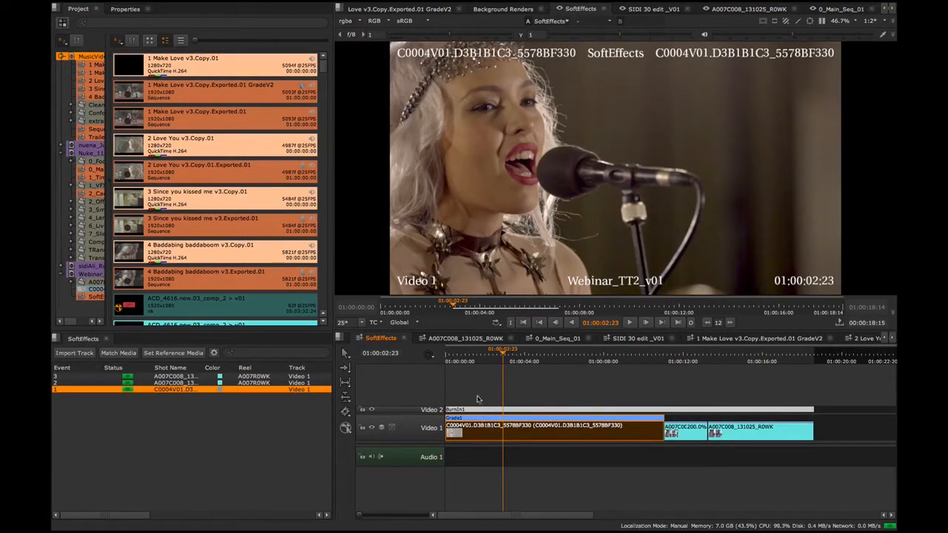
click(478, 400)
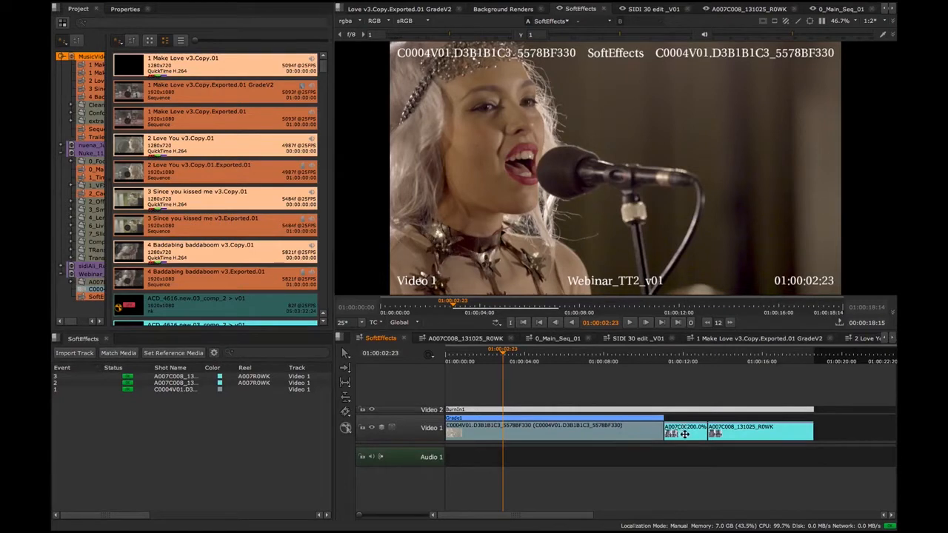
click(678, 363)
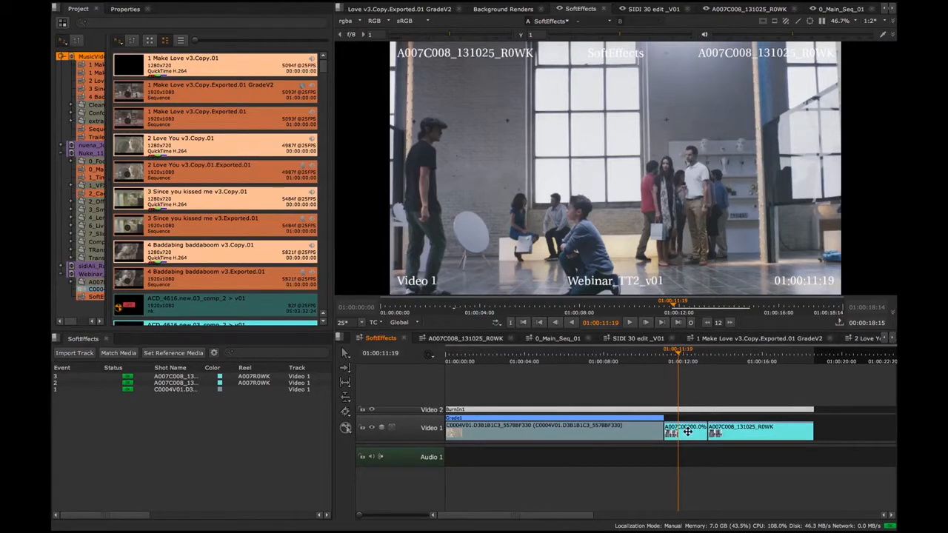
click(463, 338)
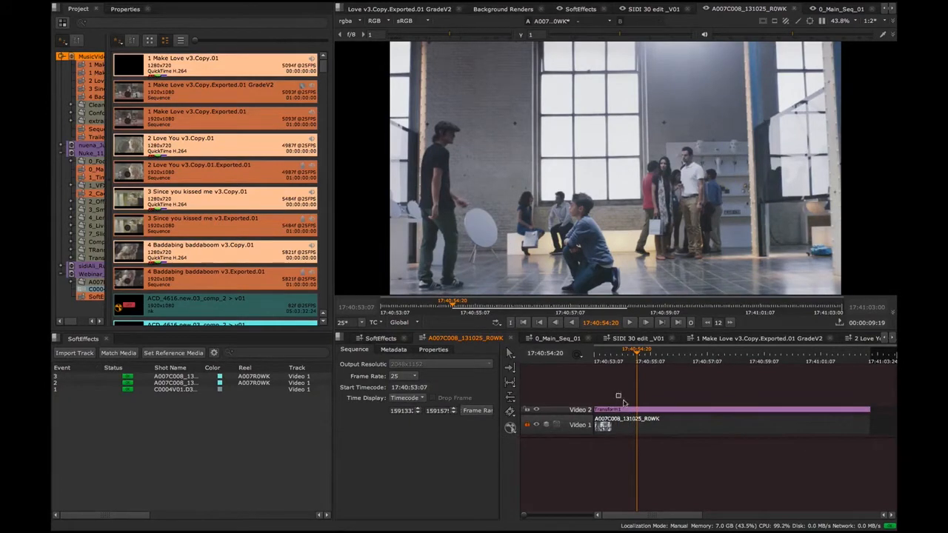
drag(618, 394, 637, 415)
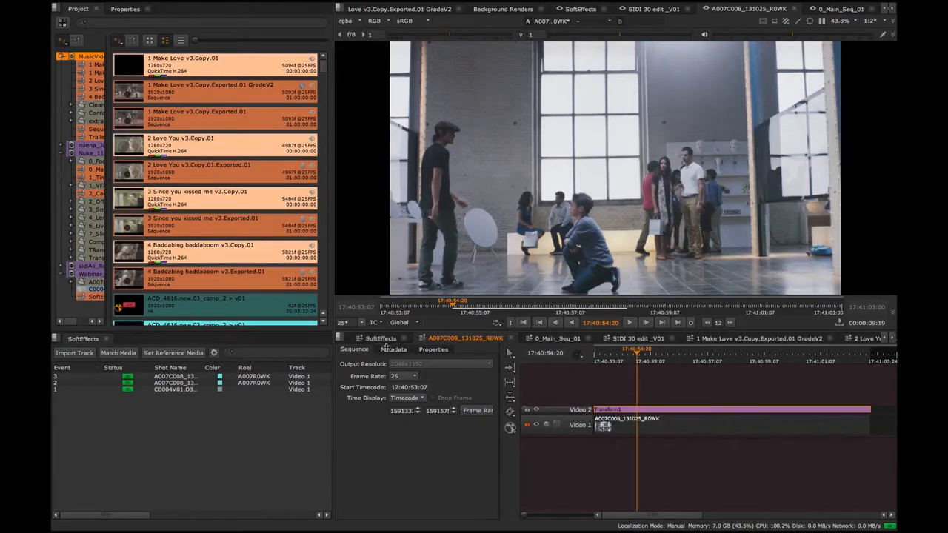
Return to the SoftEffects sequence and scrub across the cut between the two A007C008_131025_R0WK shots to check the clip-level Transform
click(380, 339)
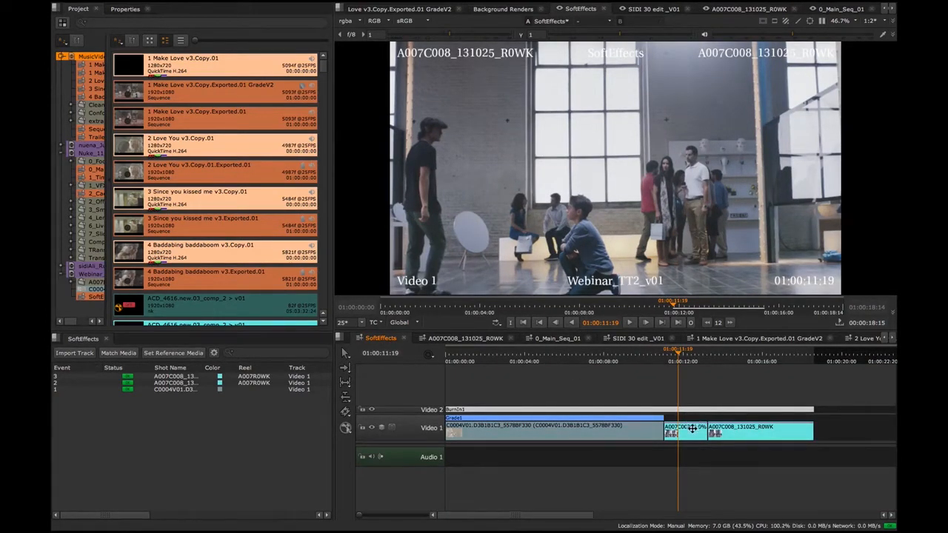
drag(692, 419, 720, 430)
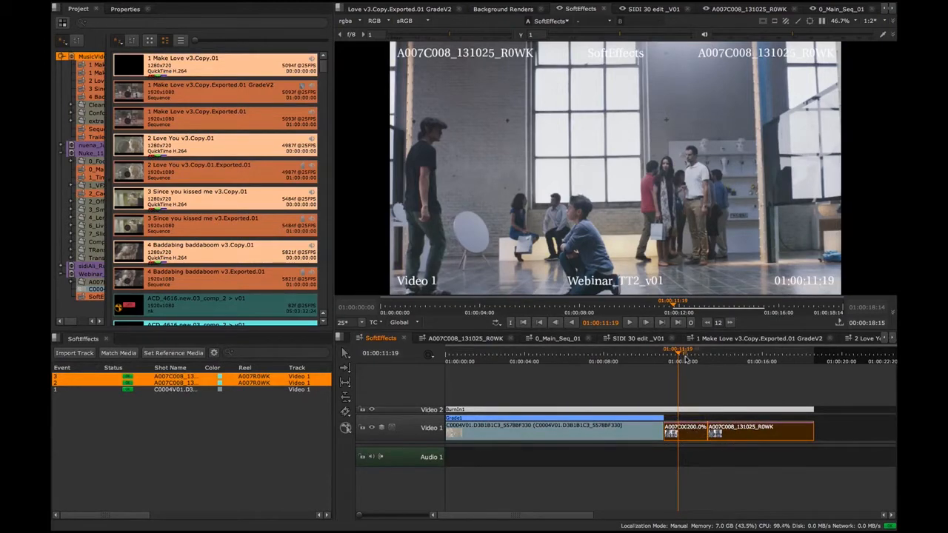
drag(685, 357, 698, 386)
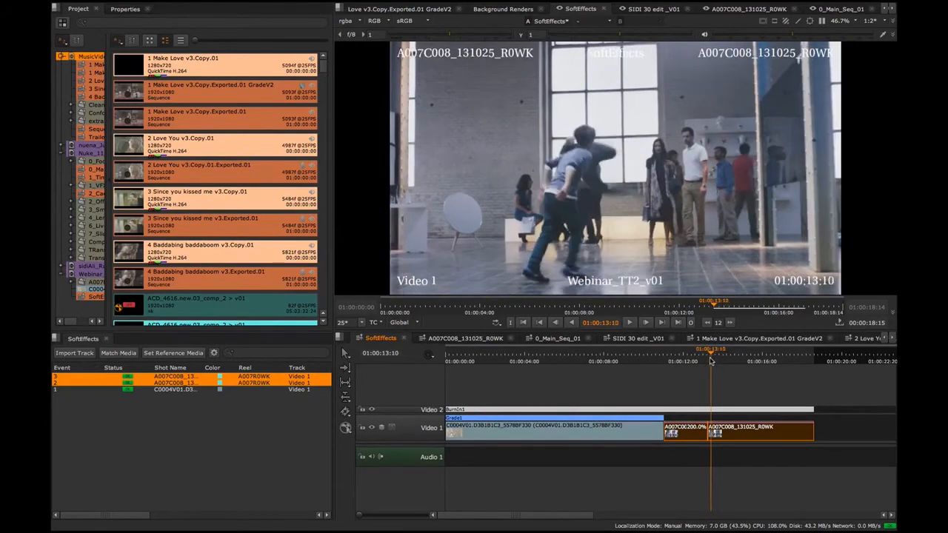
click(685, 394)
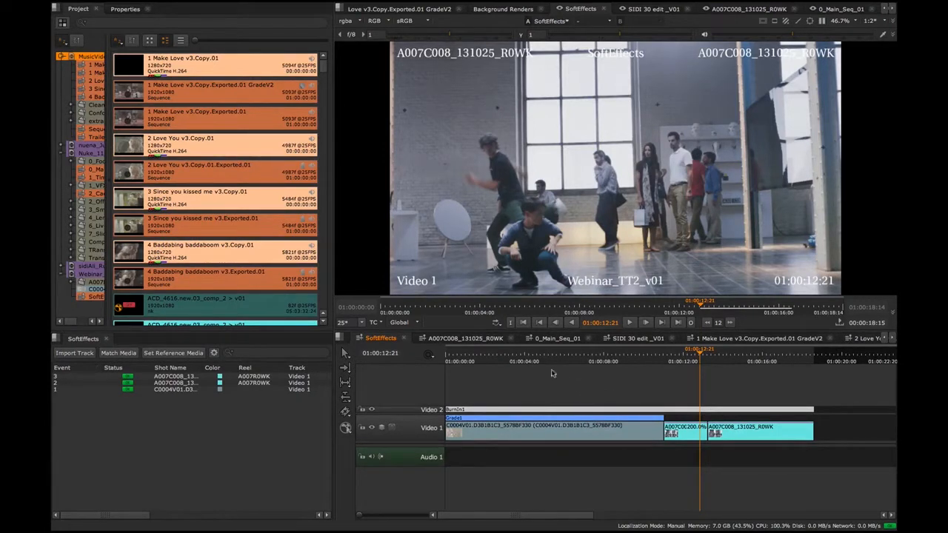
Open 0_Main_Seq_01 and examine Shot_0040's CDL transform, the OCIOFileTransform9 LUT on Seq_LUT and the BurnIn4 effect on the Effects track
click(555, 338)
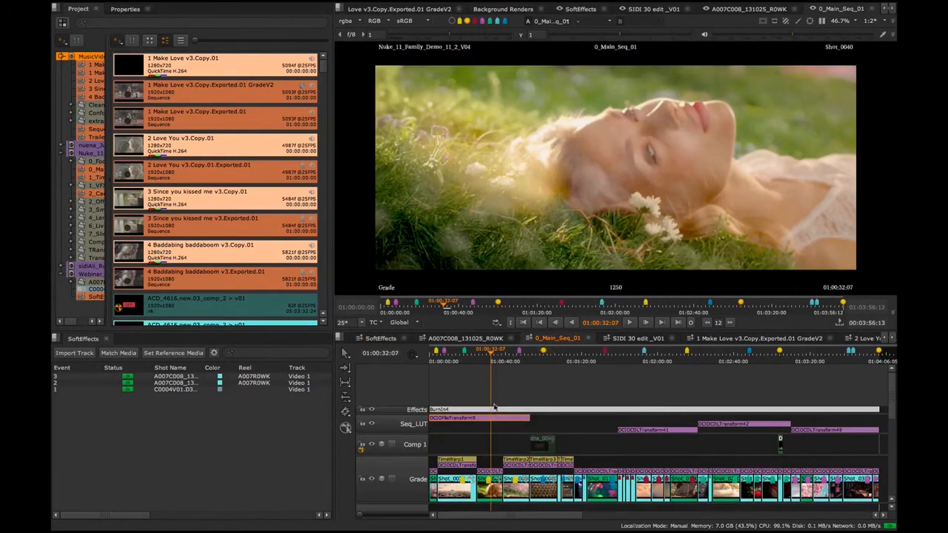
click(486, 463)
click(489, 470)
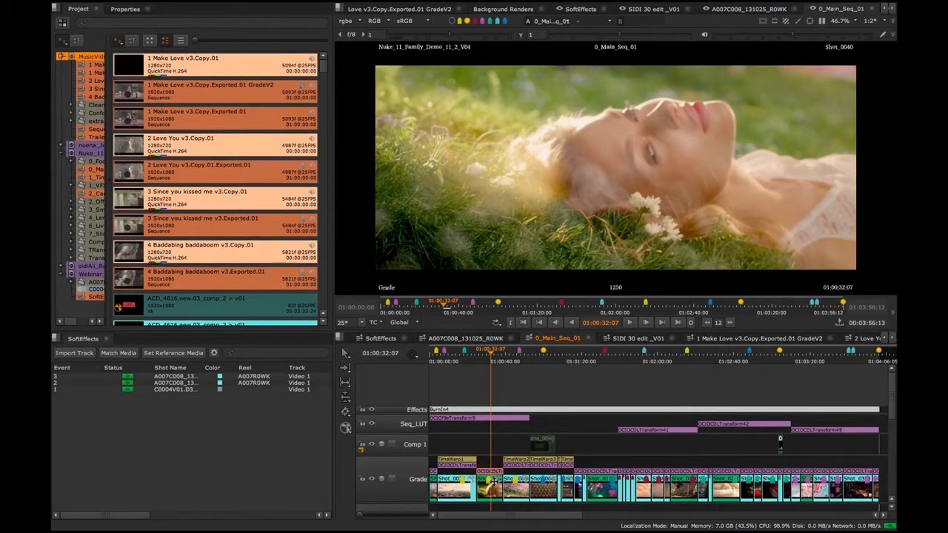
click(473, 419)
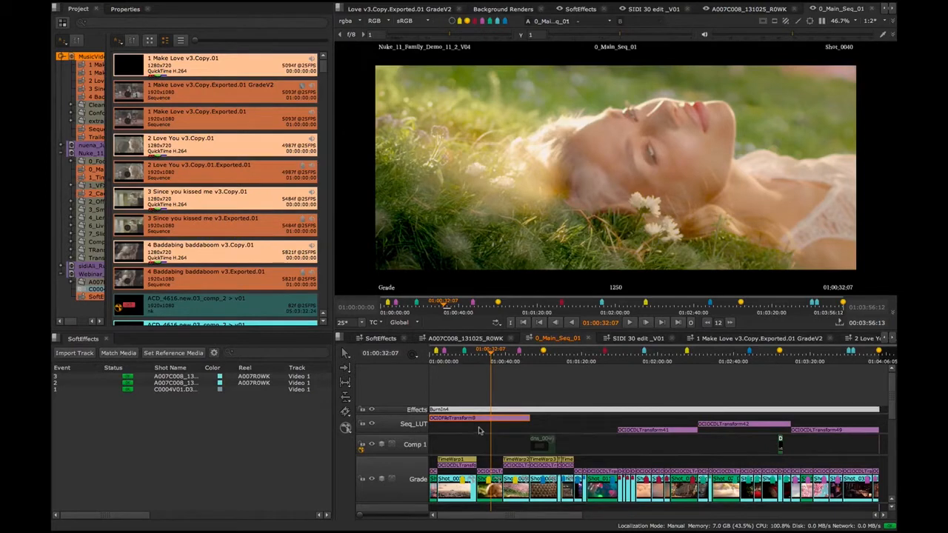
click(478, 431)
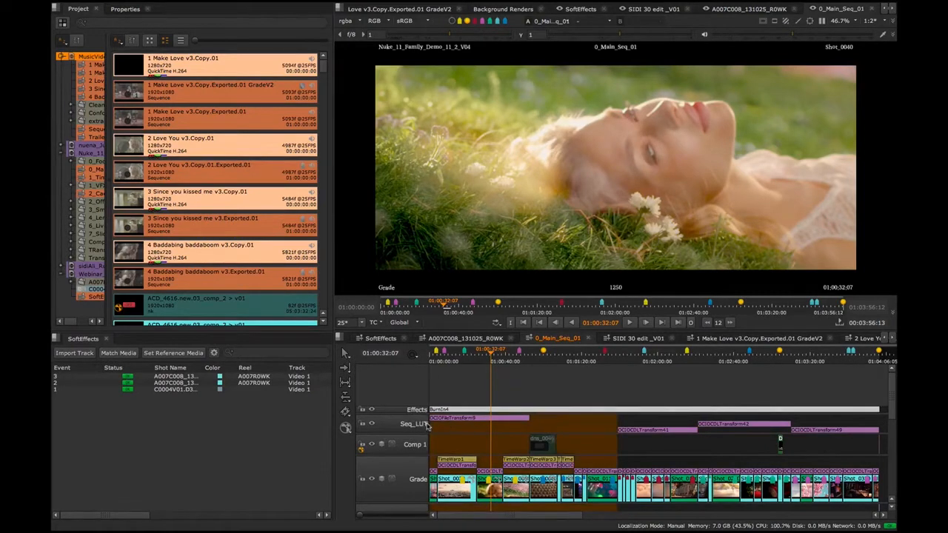
click(469, 407)
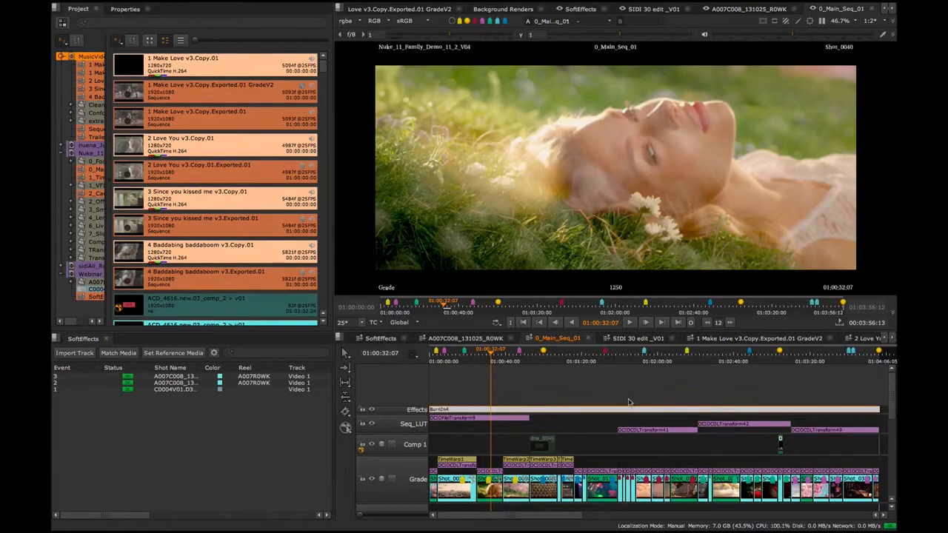
Compare the image with OCIOFileTransform9 and Shot_0040's CDL transform disabled and enabled in turn, leaving both effects on
click(478, 419)
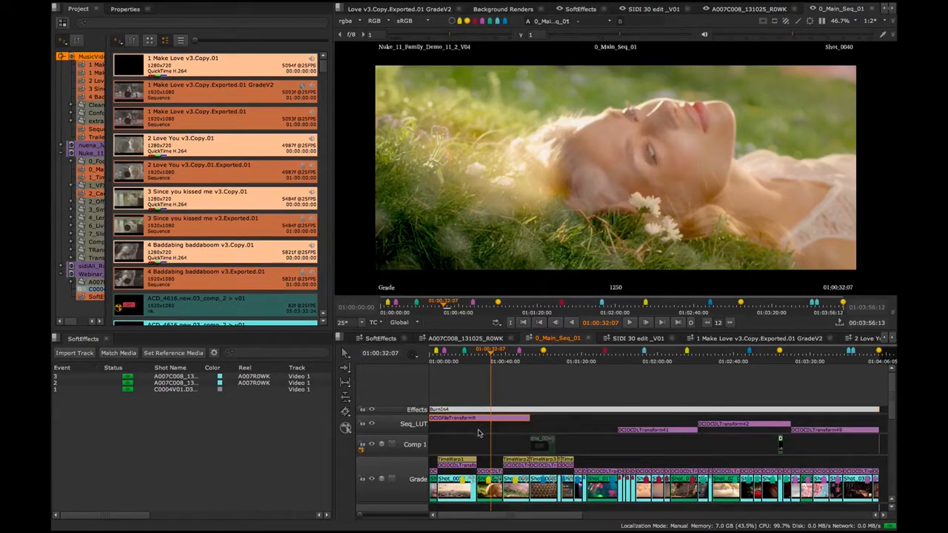
key(d)
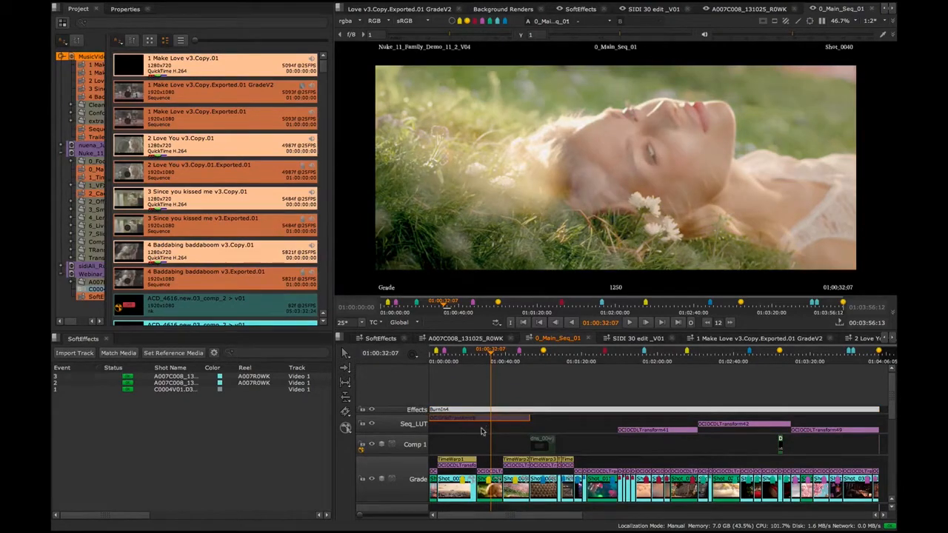
click(490, 470)
key(d)
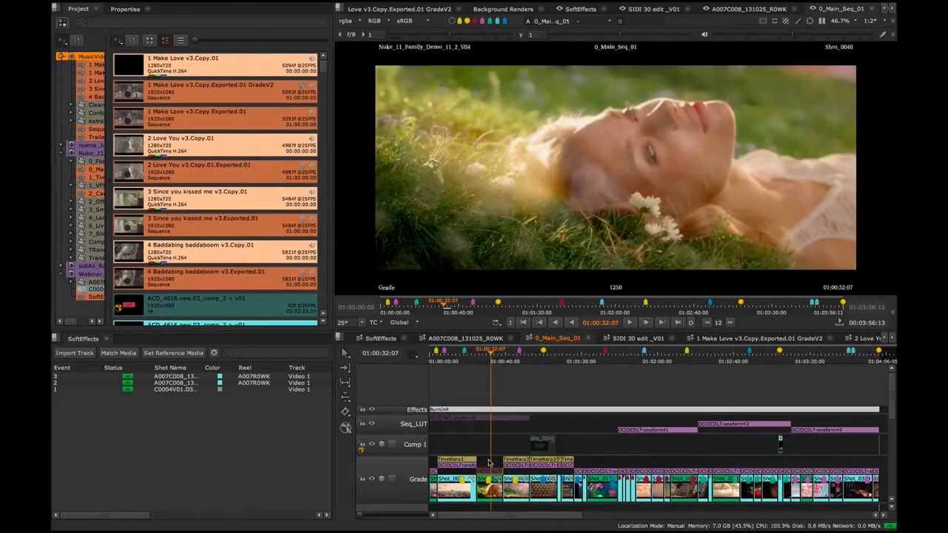
key(d)
key(d)
key(d)
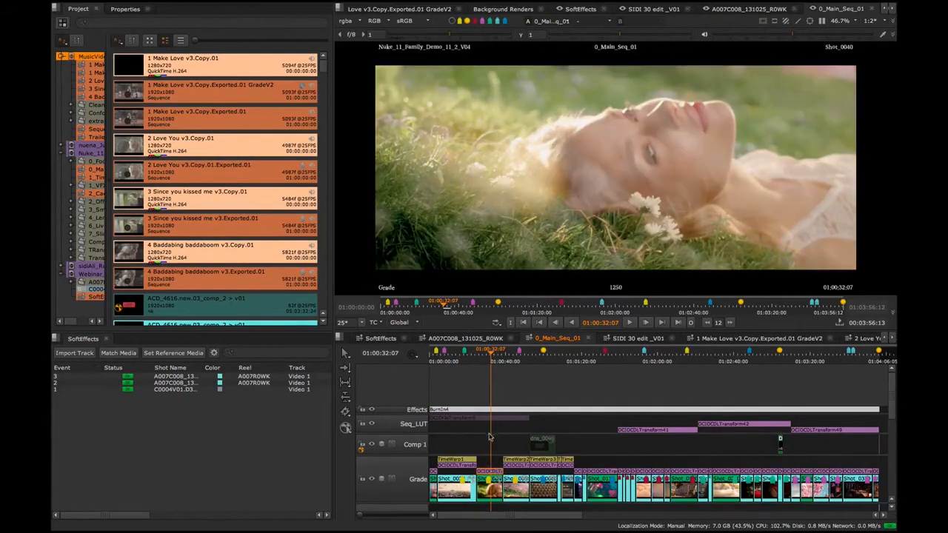
drag(495, 430, 478, 419)
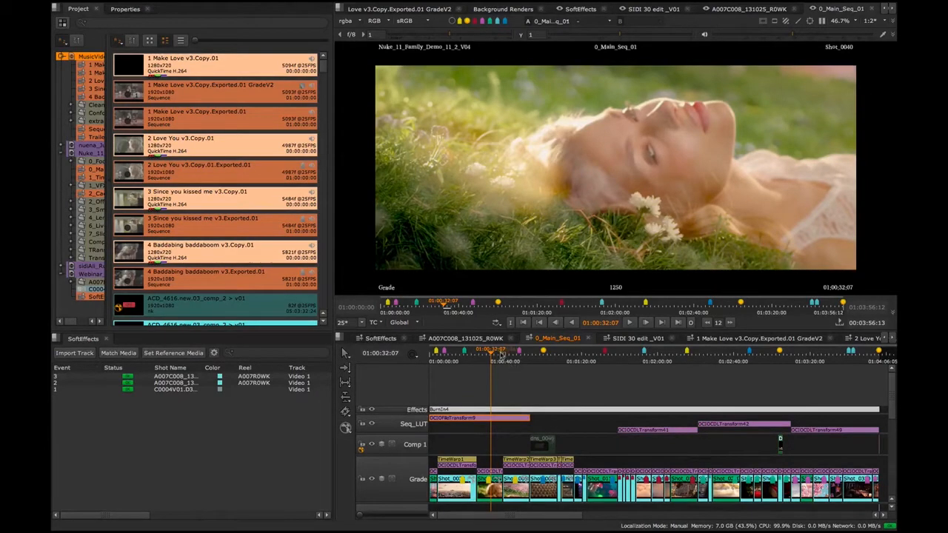
Mark in and out points around the Grade shots starting with Shot_0060, from 01:00:52:19 to 01:01:39:00
drag(501, 355, 533, 358)
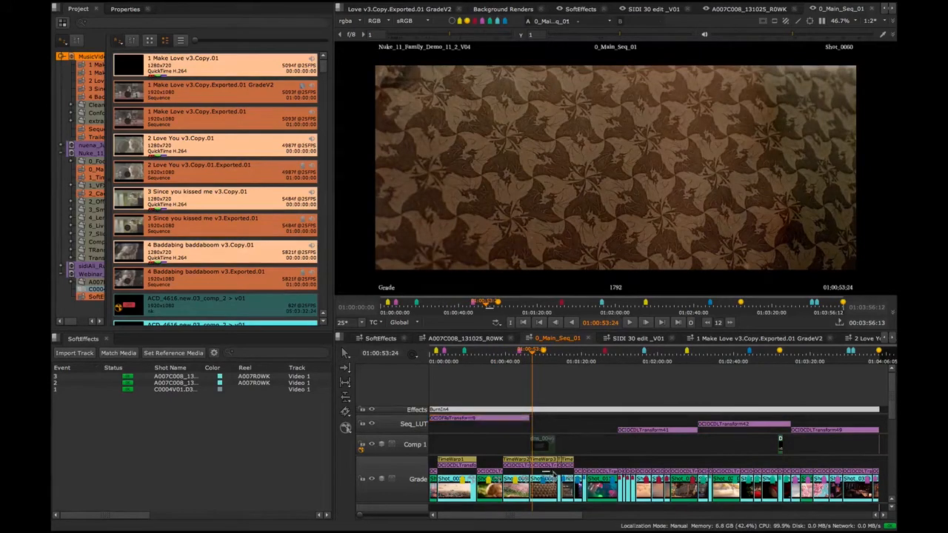
mouse_move(543, 474)
mouse_down()
mouse_move(612, 488)
mouse_move(560, 493)
mouse_move(560, 477)
mouse_up()
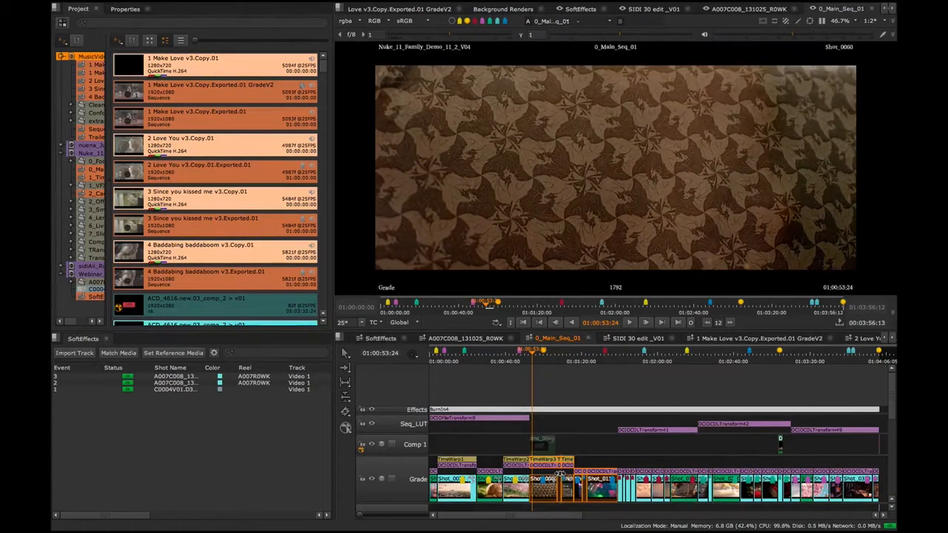
key(u)
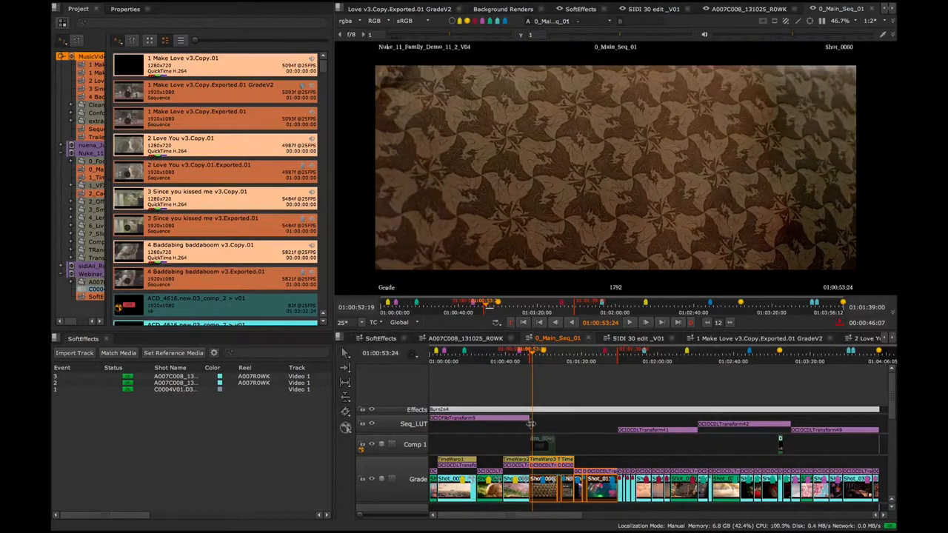
Add a LUT soft effect to the Seq_LUT track over the marked range and load Sequence_LUT.cc as its transform file
click(390, 428)
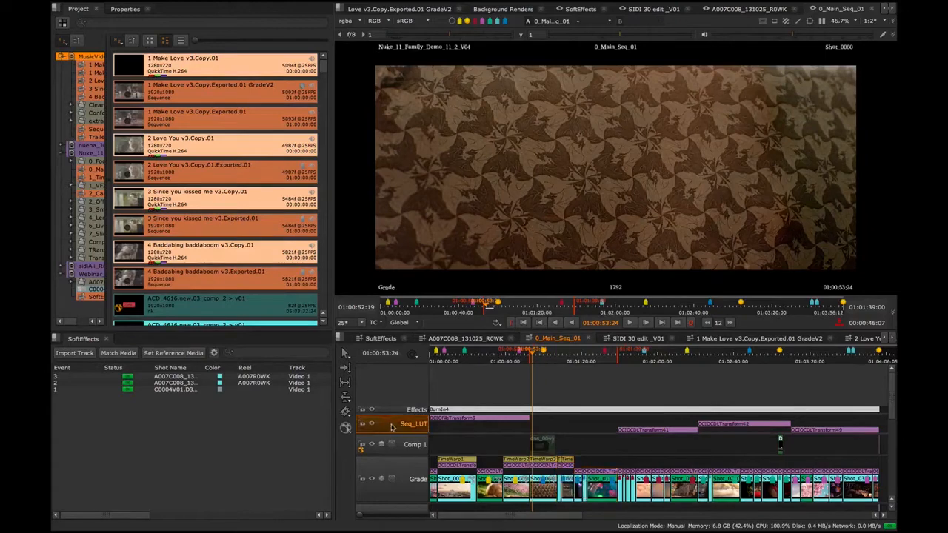
click(345, 428)
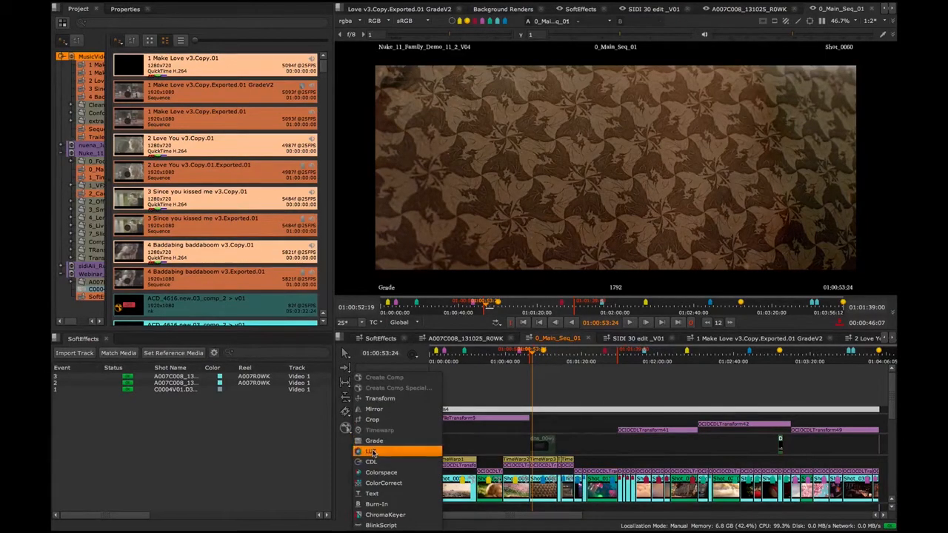
click(371, 452)
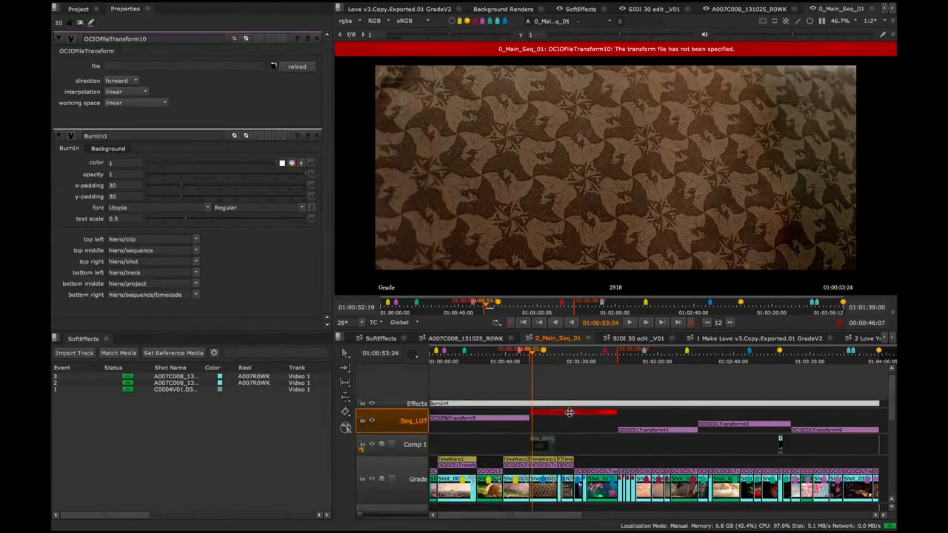
click(273, 66)
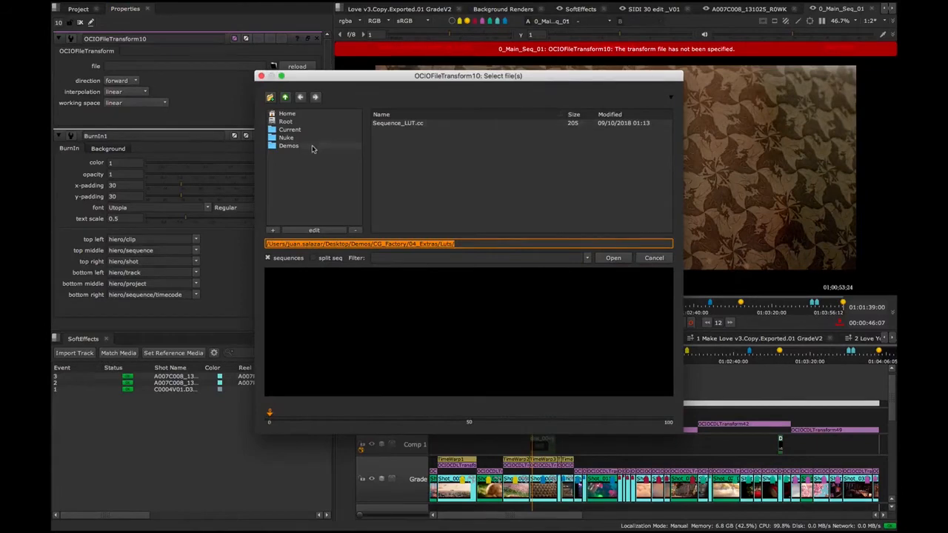
click(389, 123)
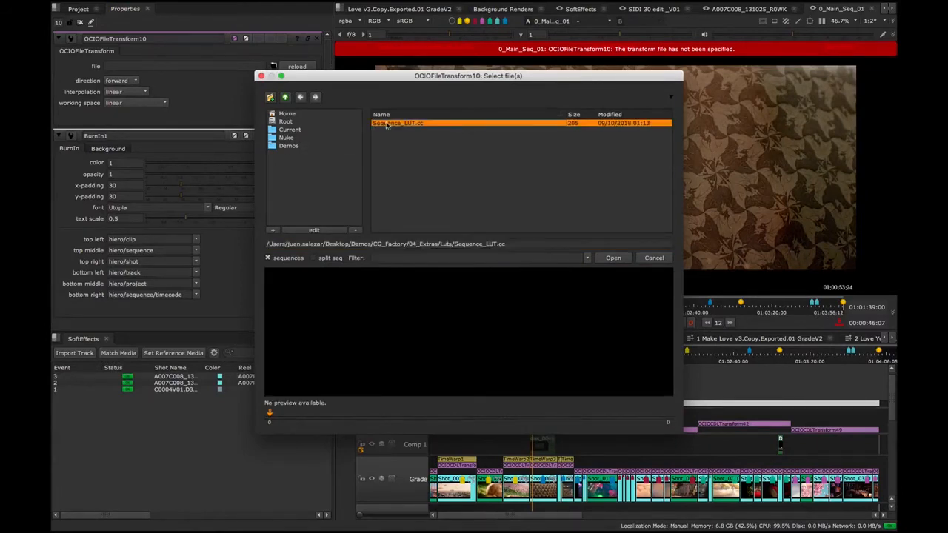
click(614, 258)
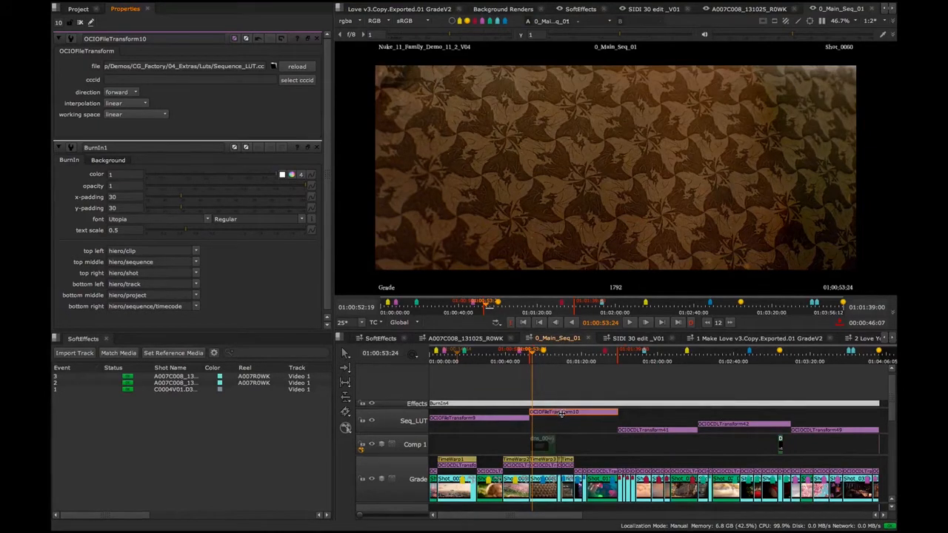
Move OCIOFileTransform10 down to a lower level within the Seq_LUT track, undoing and redoing the last shift
drag(564, 413, 562, 428)
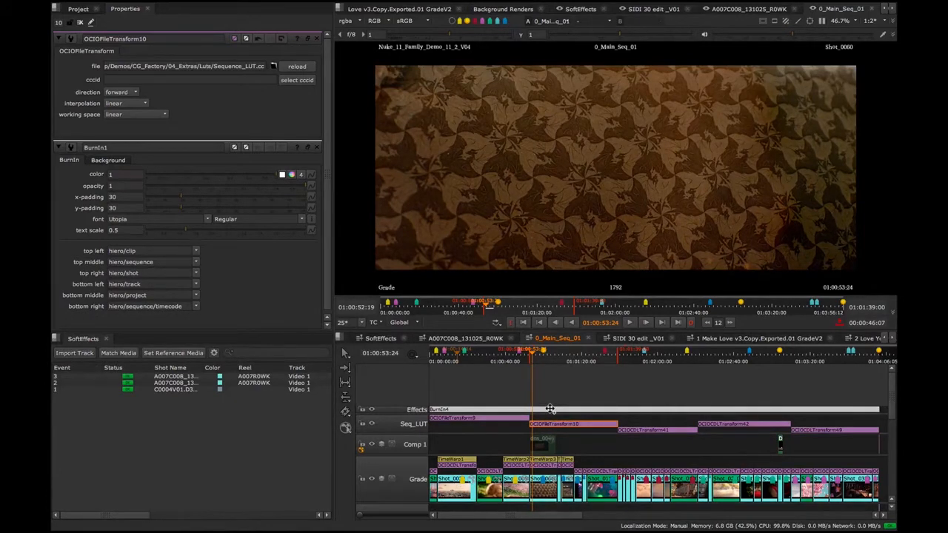
key(ctrl+z)
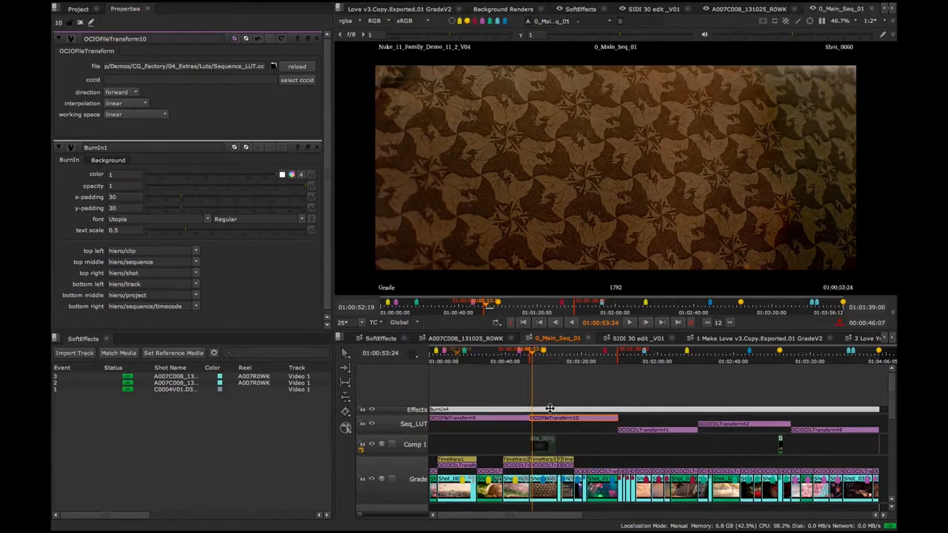
key(ctrl+shift+z)
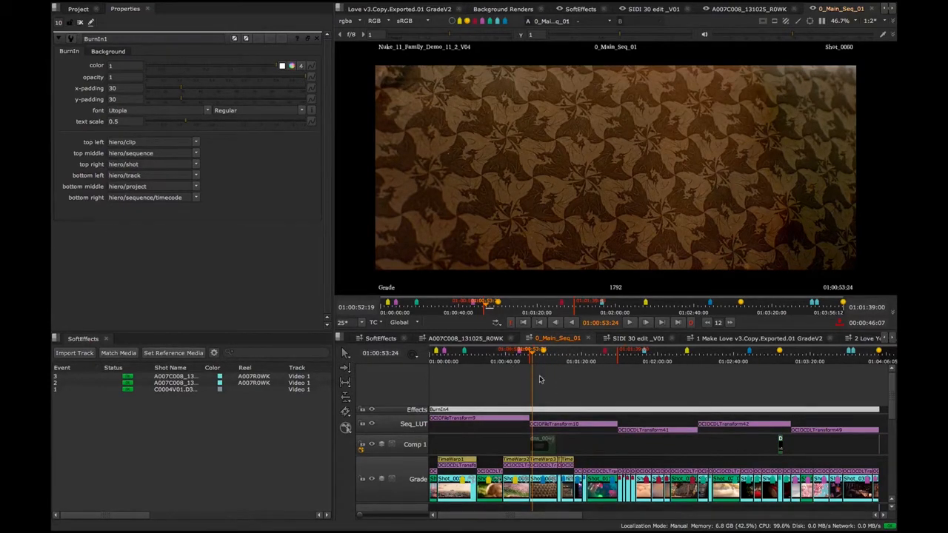
Switch to the Compare workspace and show the 1 Make Love v3.Copy.Exported.01 GradeV2 timeline beside 2 Love You v3.Copy.Exported.01
click(227, 7)
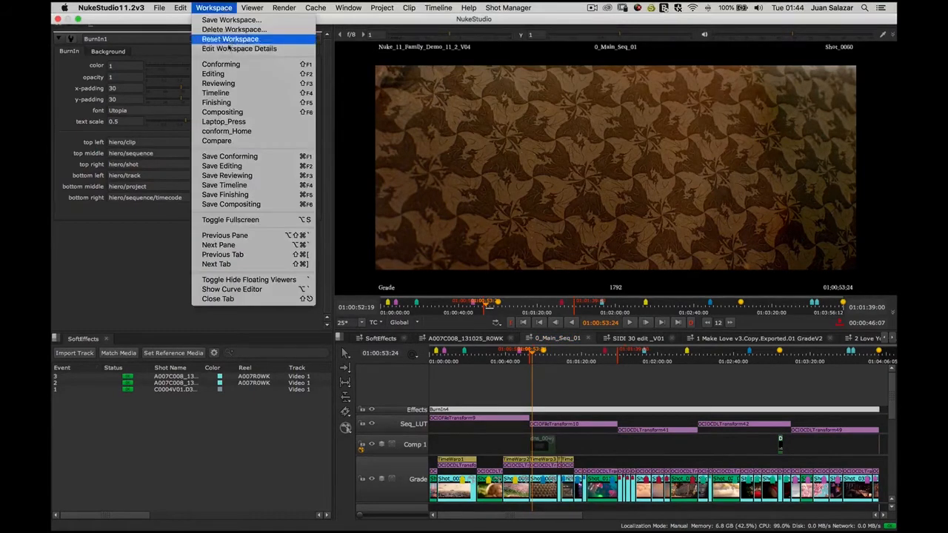
click(222, 140)
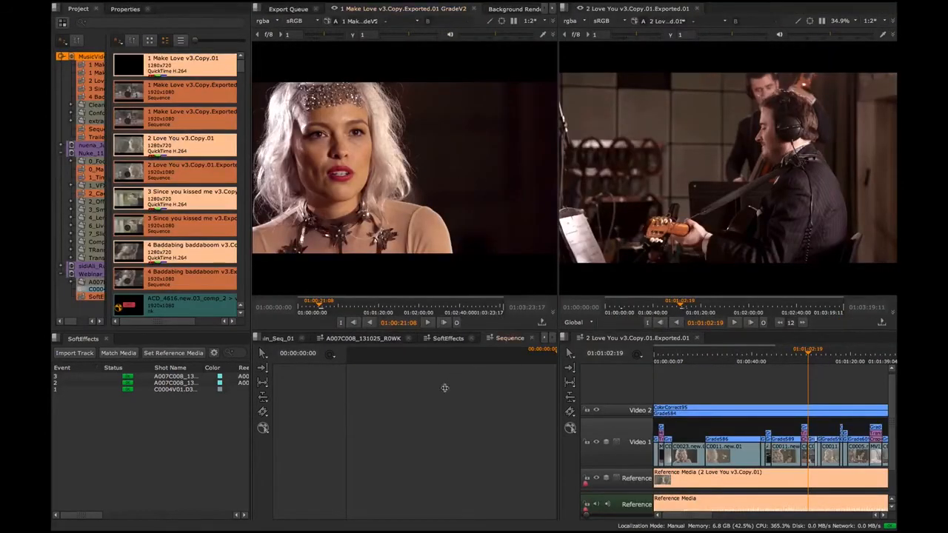
click(376, 338)
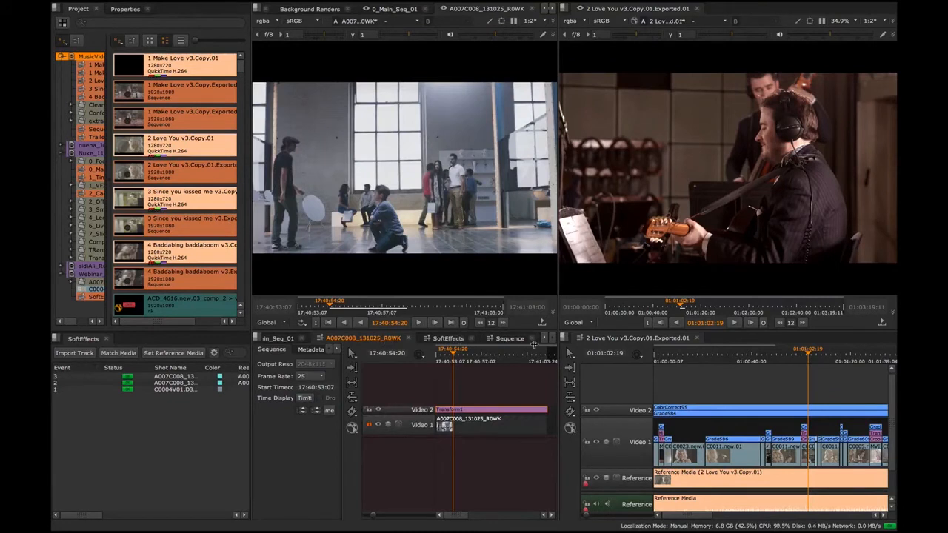
click(544, 337)
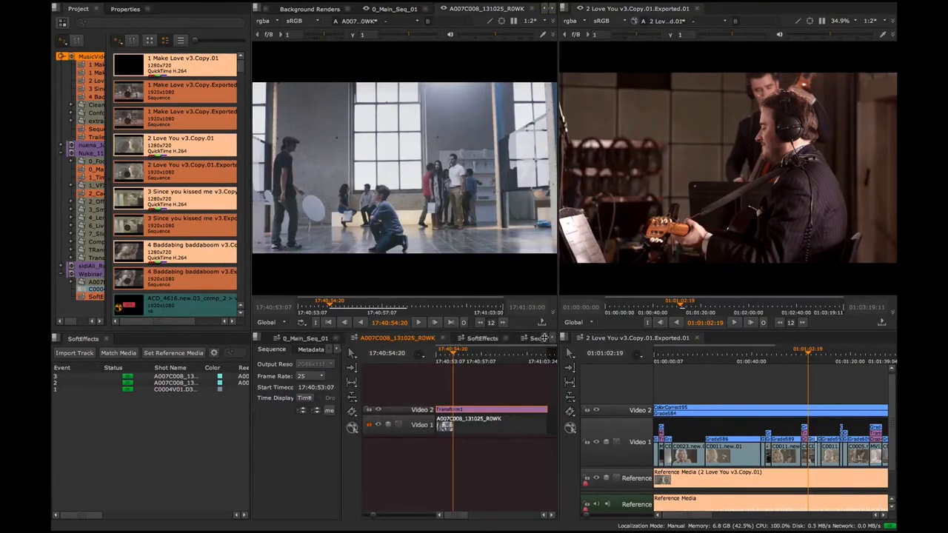
click(545, 338)
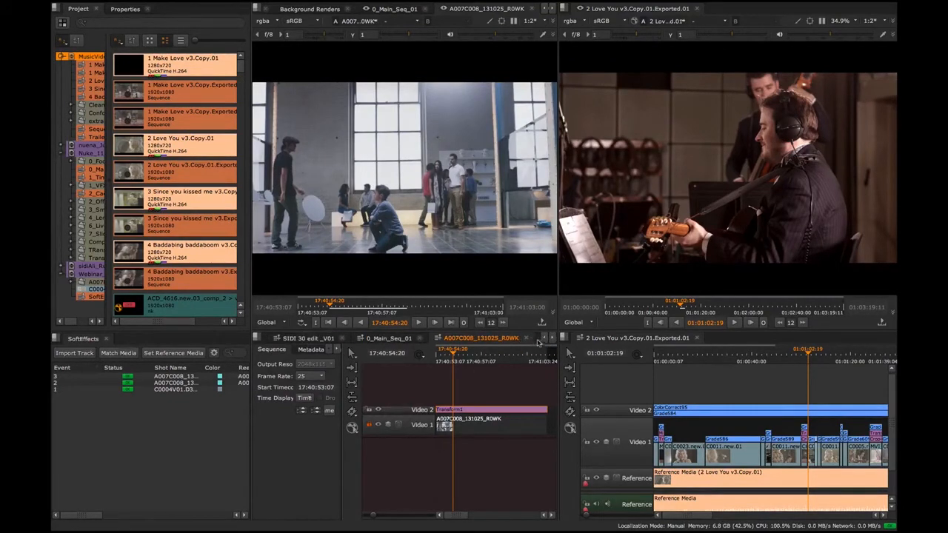
click(545, 338)
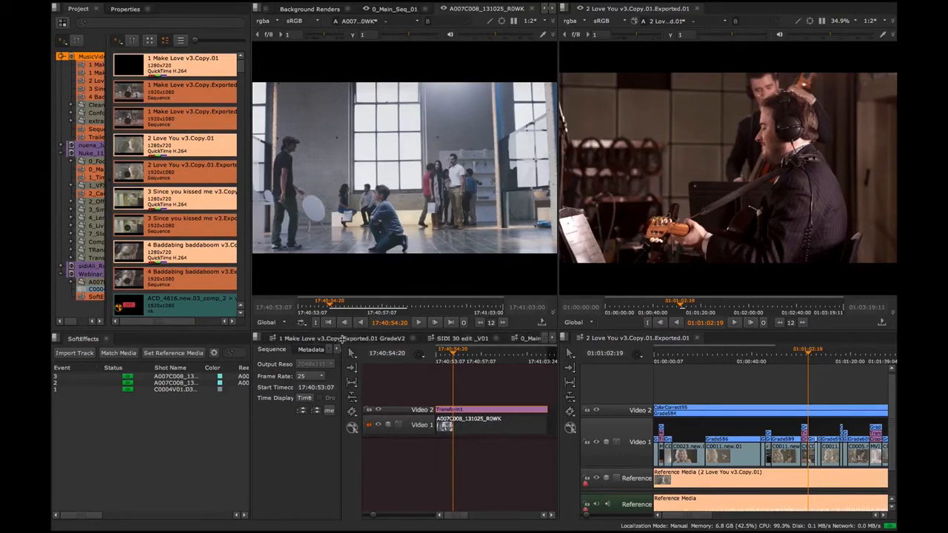
click(350, 337)
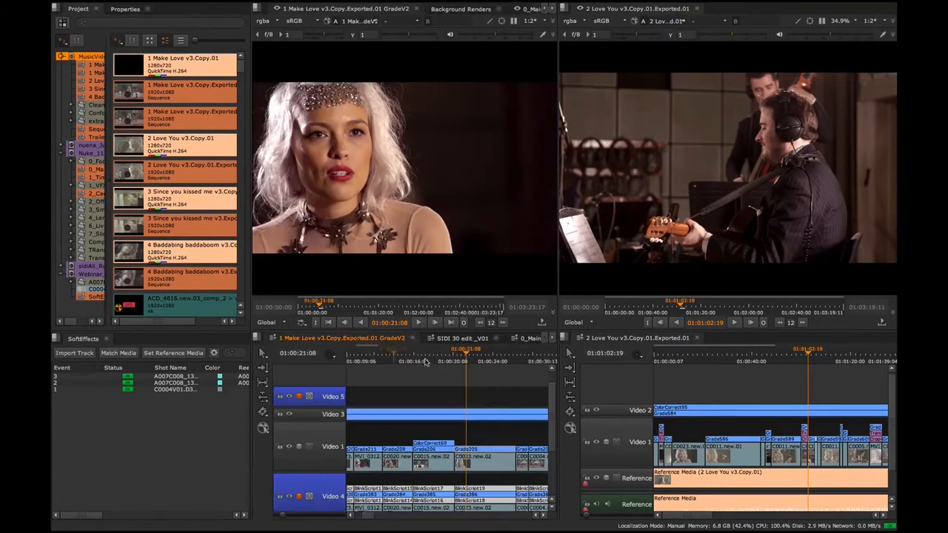
Park the GradeV2 timeline at 01:00:21:21 and the 2 Love You timeline at 01:00:14:14, both on the singer's C0023 close-up
click(472, 357)
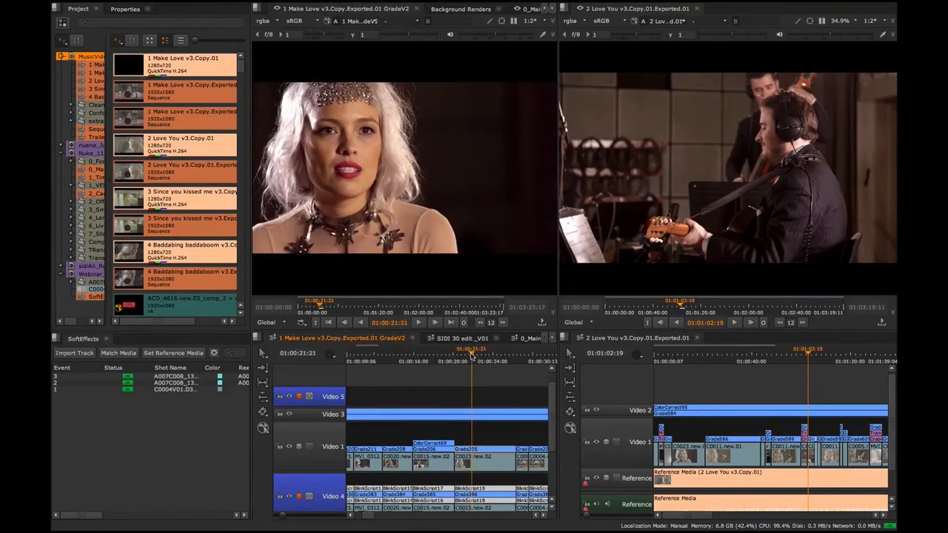
click(780, 355)
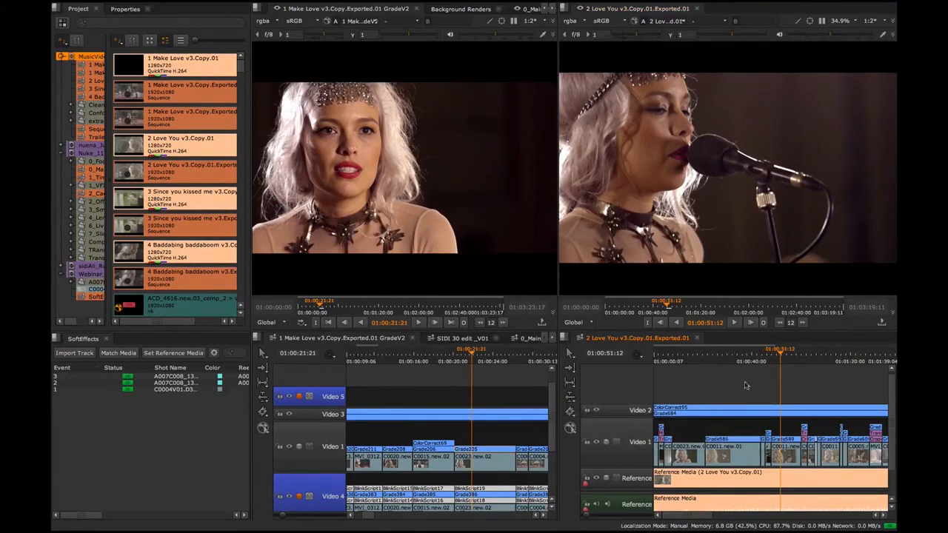
drag(778, 350, 689, 356)
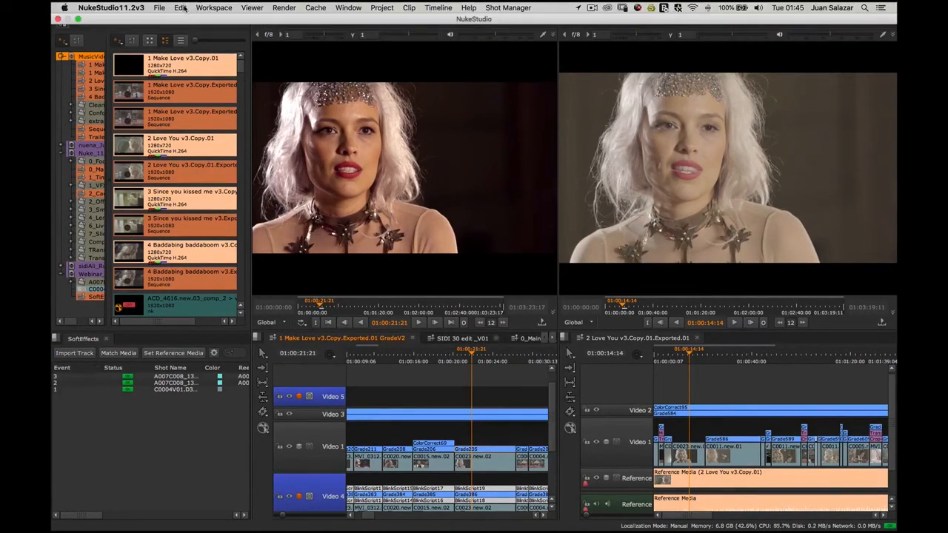
Copy the Grade205 effect as a clone from the GradeV2 timeline and paste it onto the C0023 shot in the 2 Love You timeline
click(181, 9)
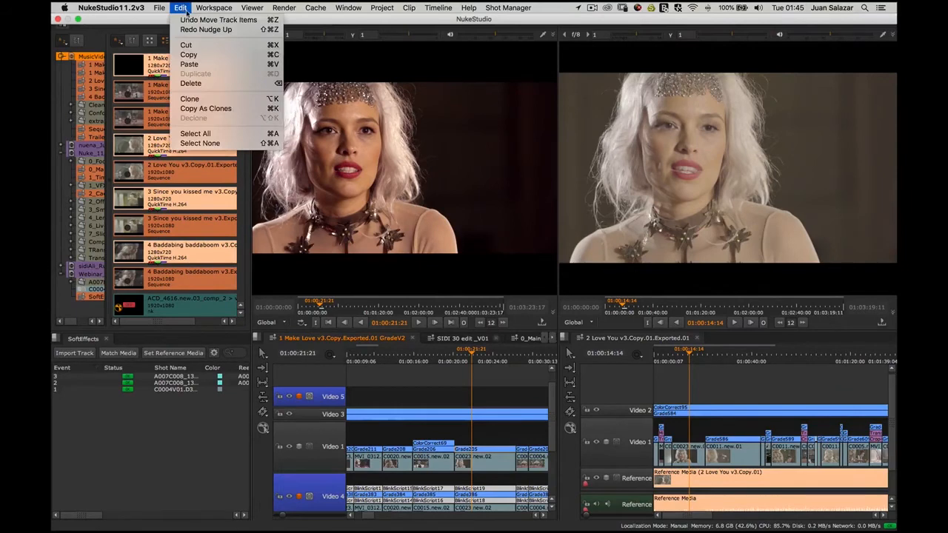
click(205, 109)
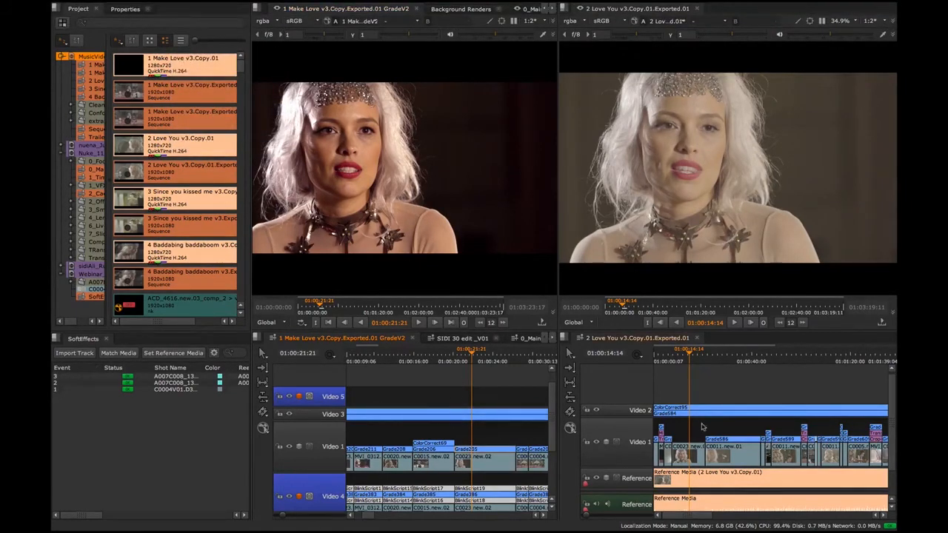
click(682, 453)
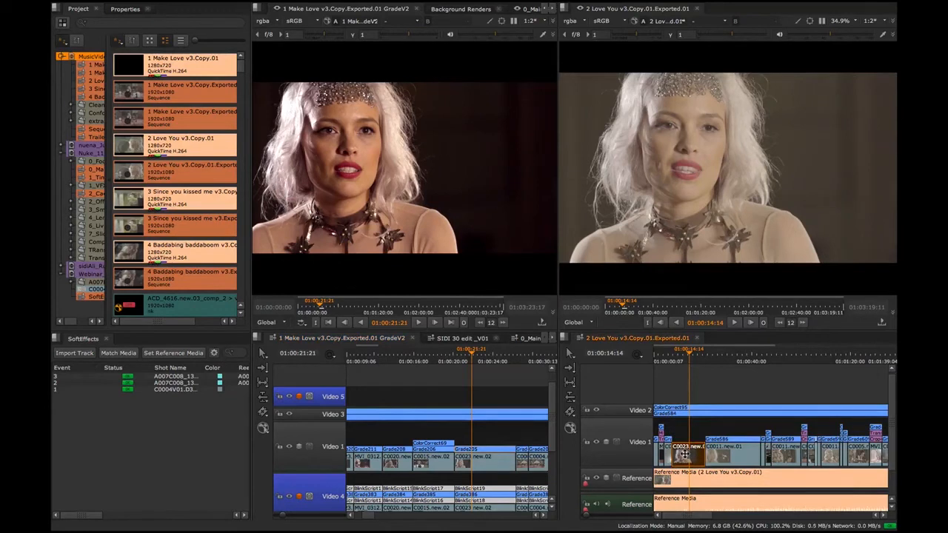
key(ctrl+v)
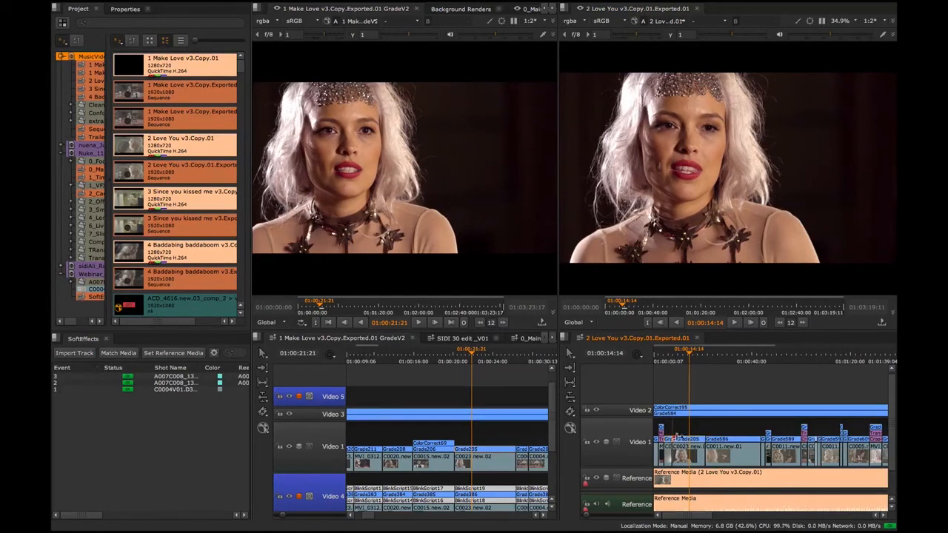
Open Grade205 from the GradeV2 timeline and shift its gamma through red to yellow, with green about 0.508 and blue about 0.404
double_click(486, 449)
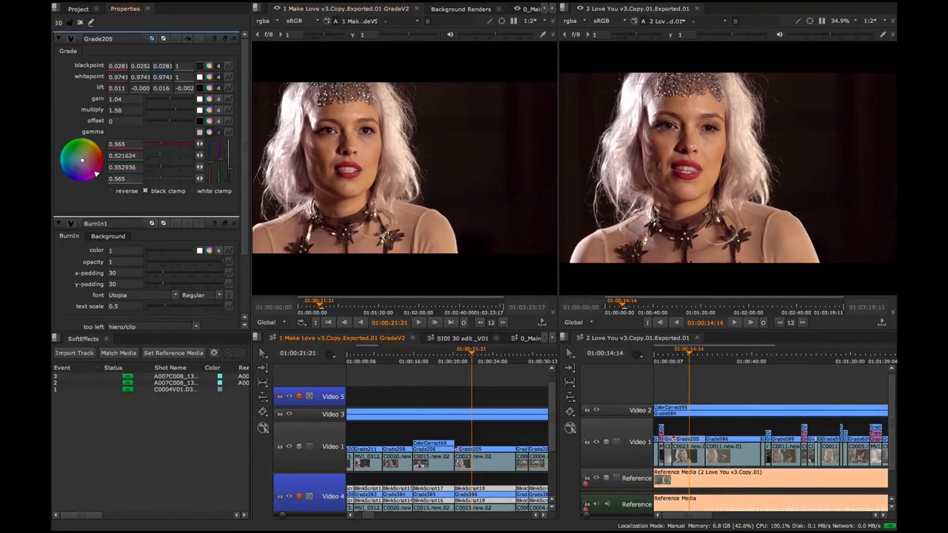
drag(83, 165, 125, 169)
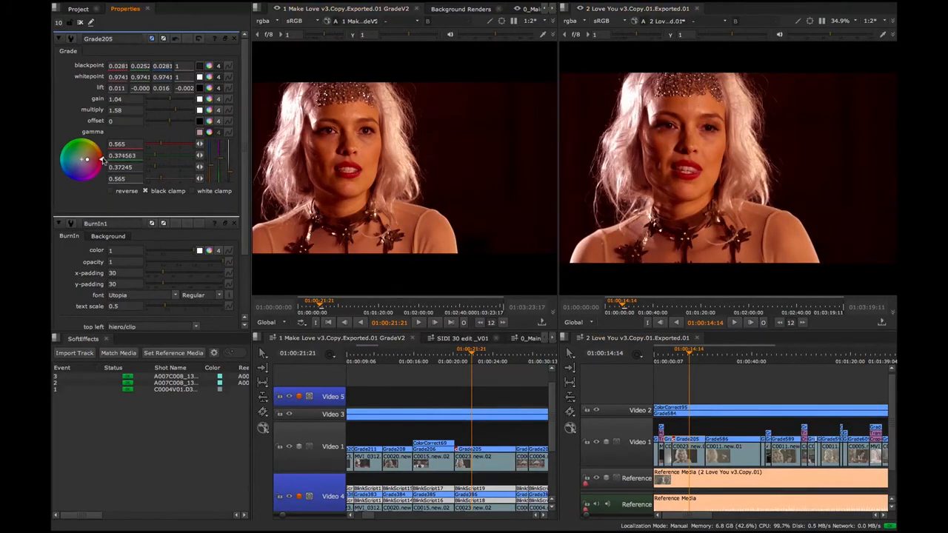
mouse_move(103, 159)
mouse_down()
mouse_move(85, 163)
mouse_move(89, 173)
mouse_move(88, 163)
mouse_move(103, 167)
mouse_move(97, 146)
mouse_up()
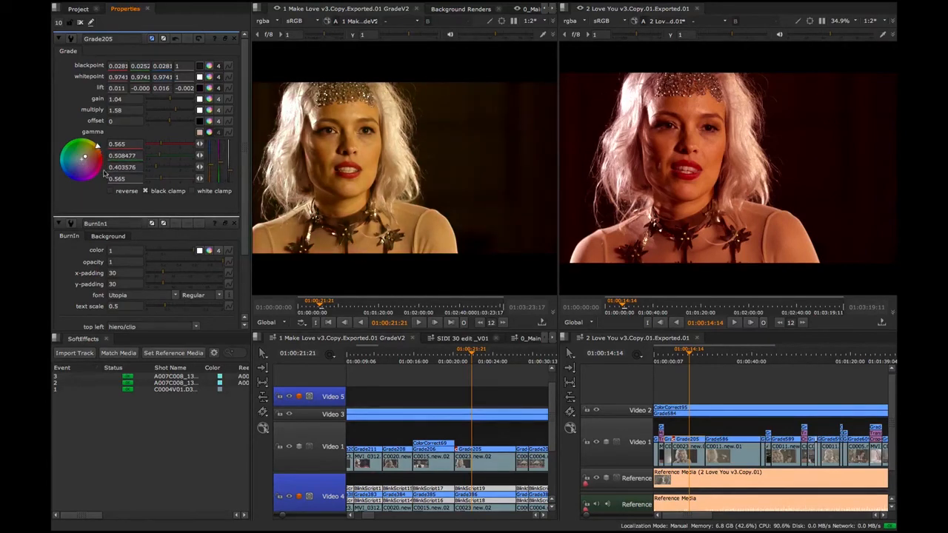